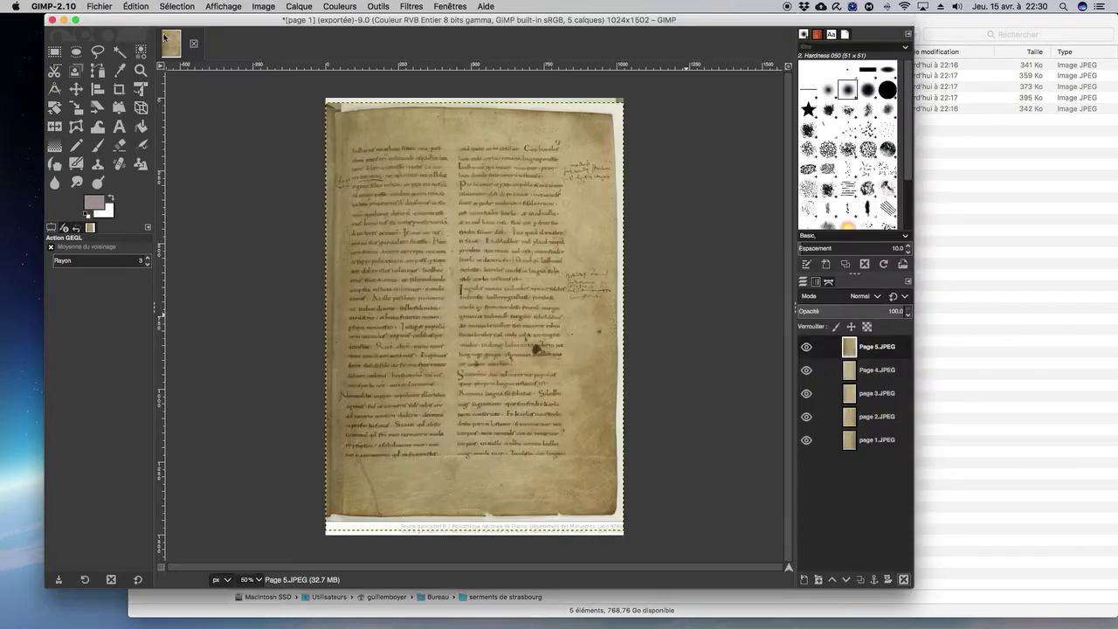
Step: Close the five-layer 'page 1' image in GIMP, bringing up the save-changes prompt
left_click(115, 22)
left_click(196, 45)
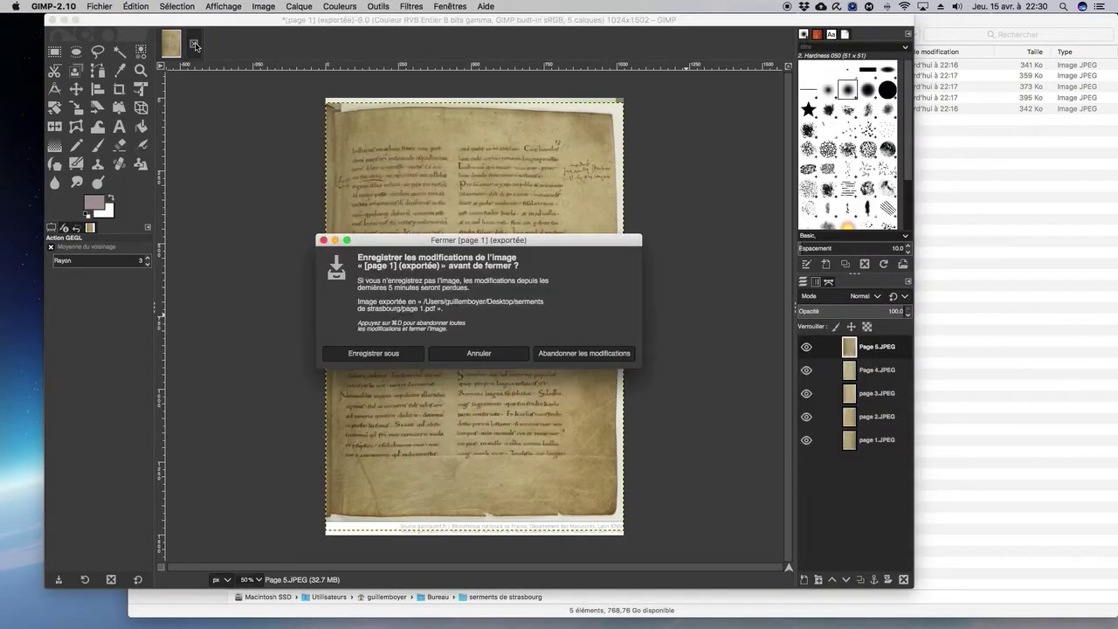
Step: Discard the unsaved changes to 'page 1' and bring the 'serments de strasbourg' folder forward
left_click(565, 354)
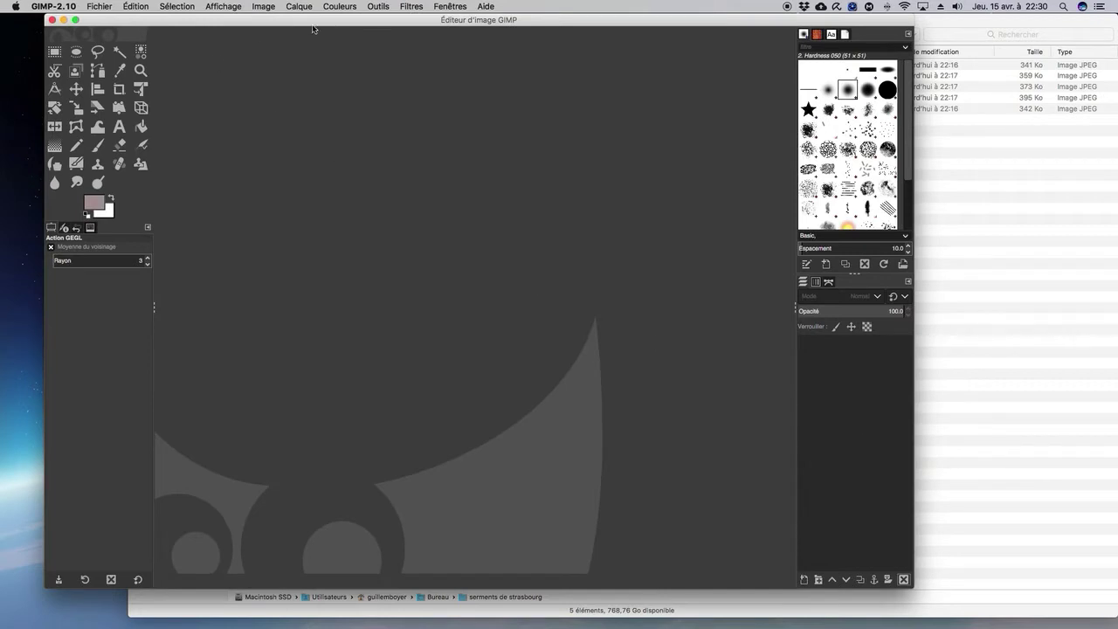
left_click(976, 361)
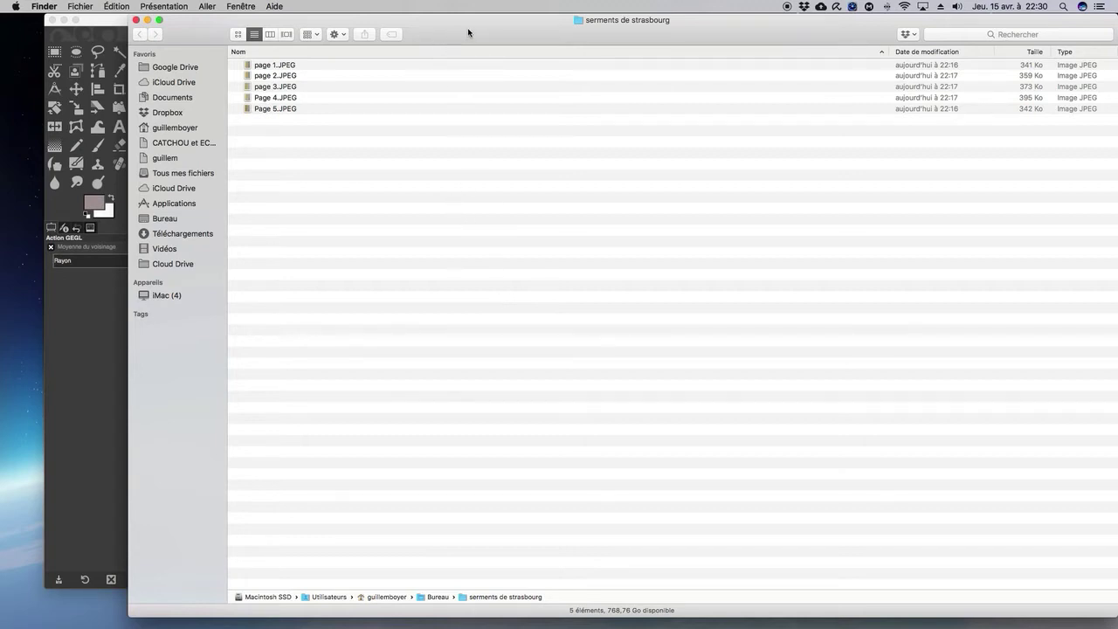
Step: Nudge the 'serments de strasbourg' Finder window slightly to the left
mouse_move(463, 29)
left_mouse_down()
mouse_move(433, 26)
mouse_move(462, 25)
left_mouse_up()
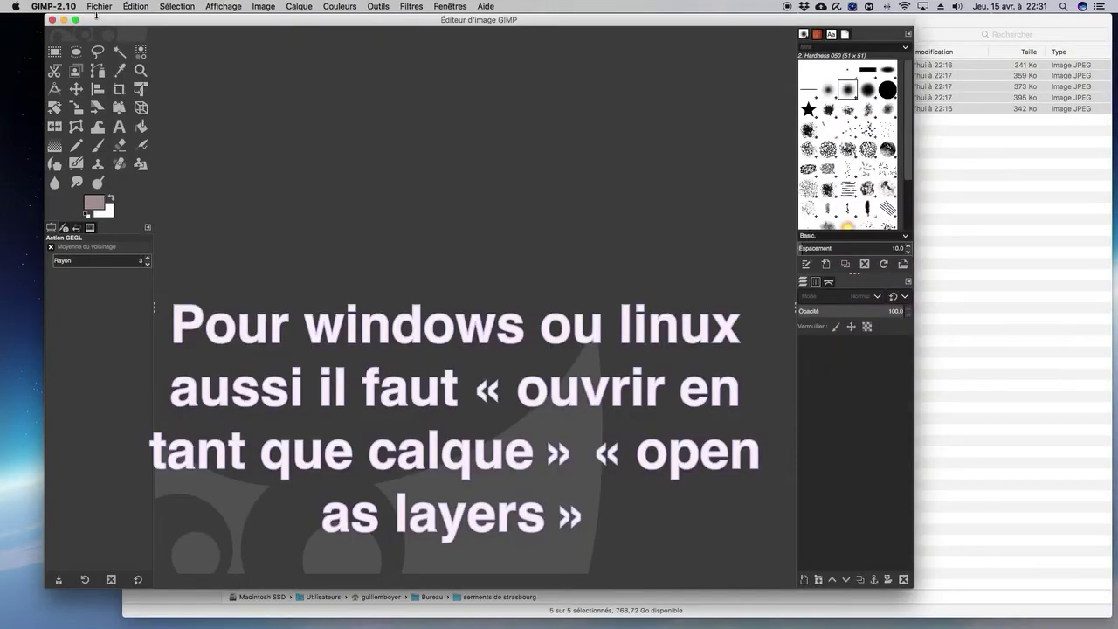
Step: Open page 1.JPEG through Page 5.JPEG as layers of one image via Open as Layers
left_click(100, 5)
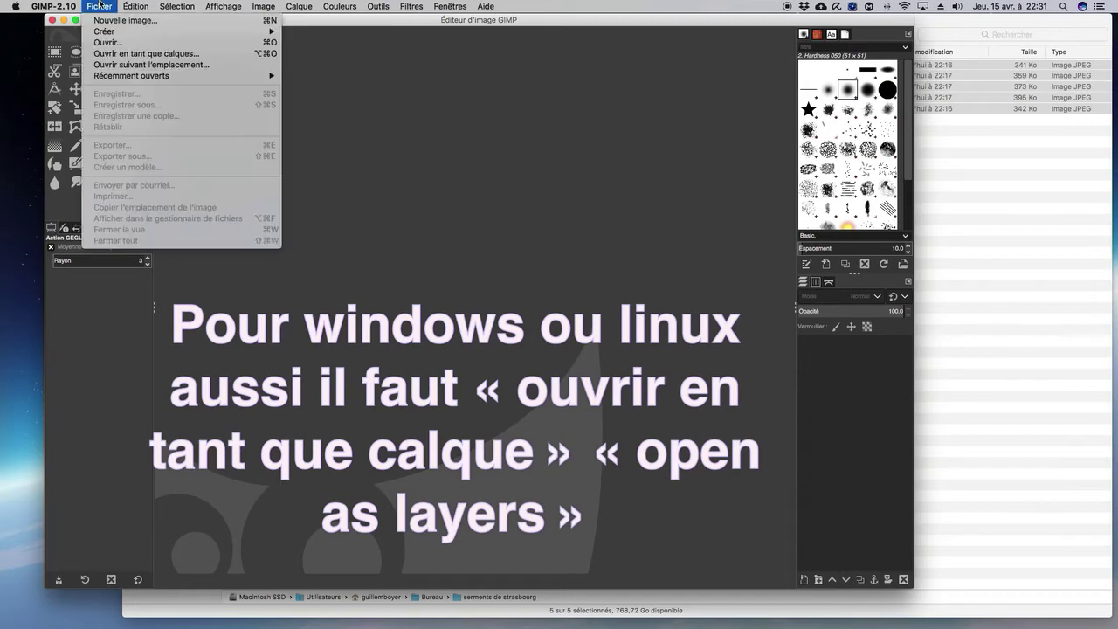
left_click(117, 54)
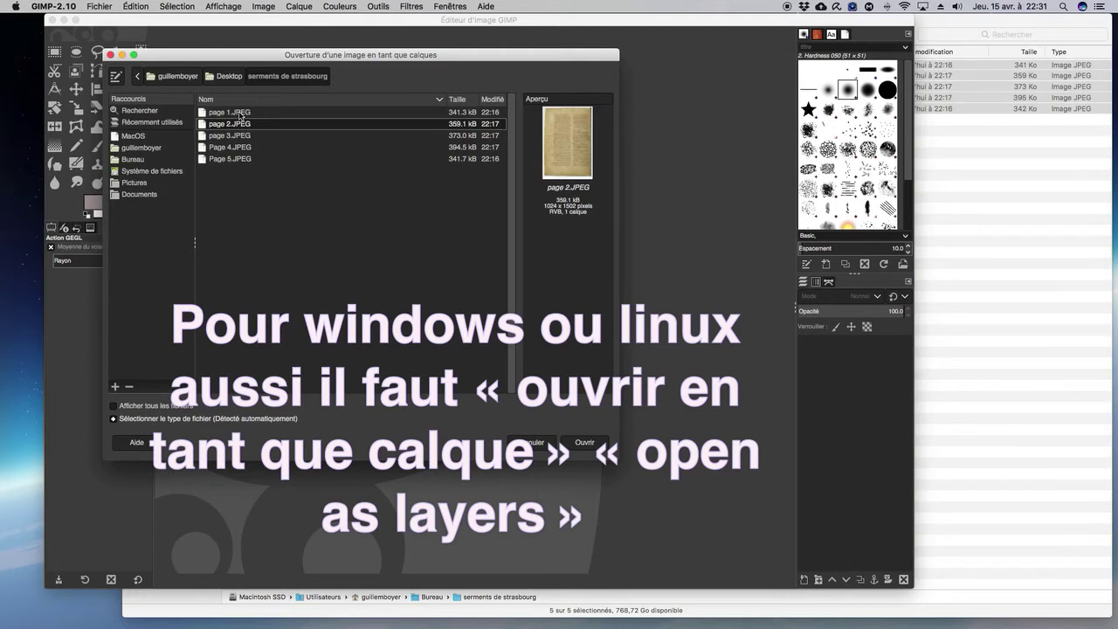
left_click(239, 113)
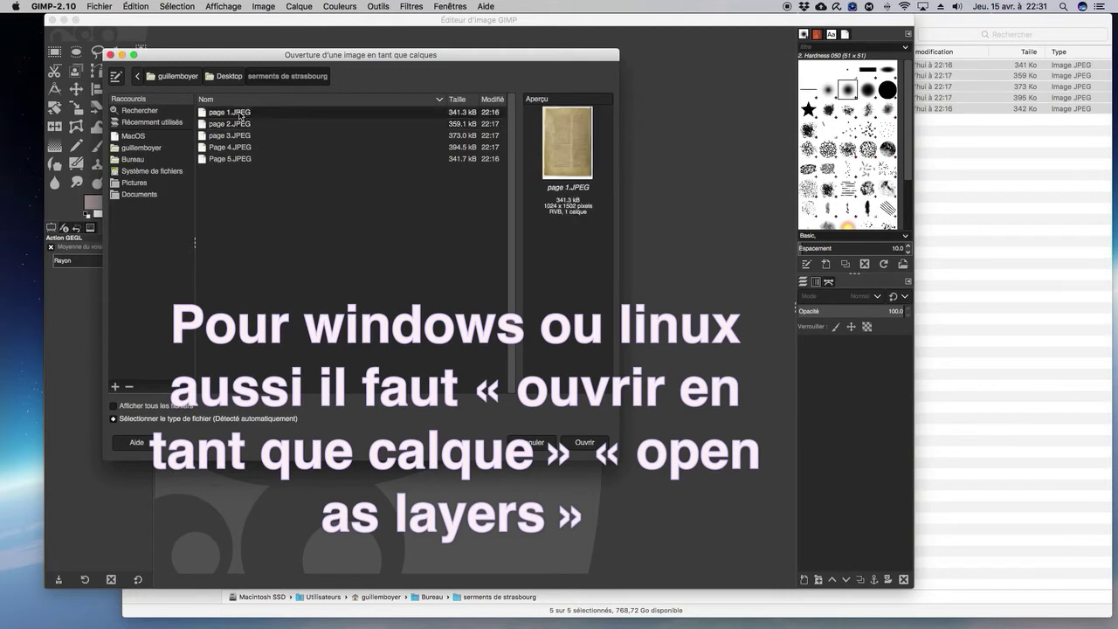
left_click(238, 160, "shift")
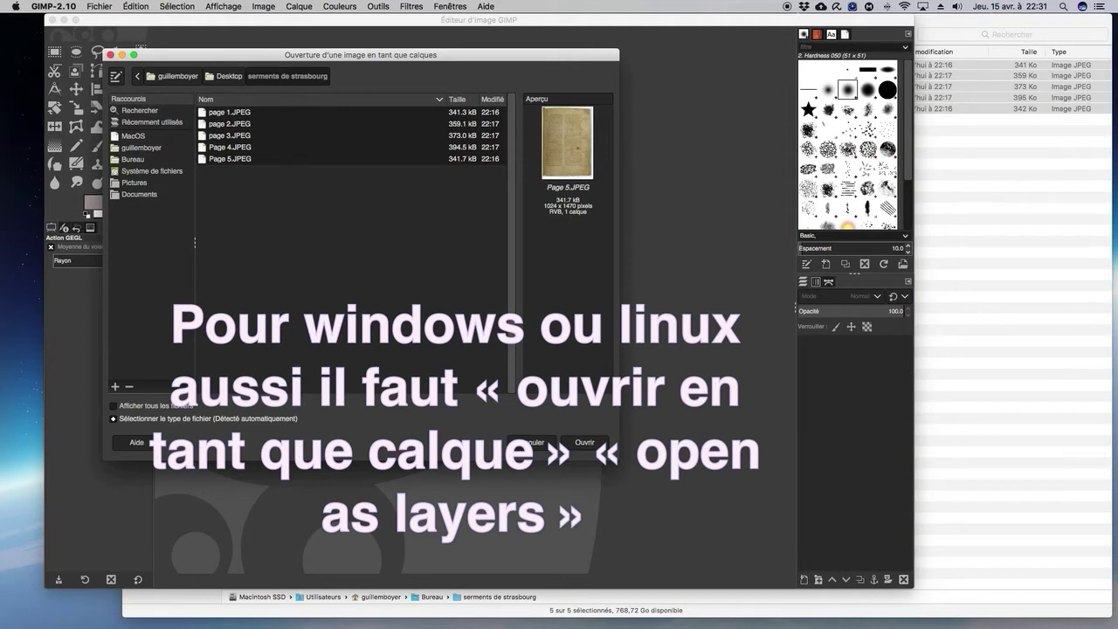
left_click(585, 442)
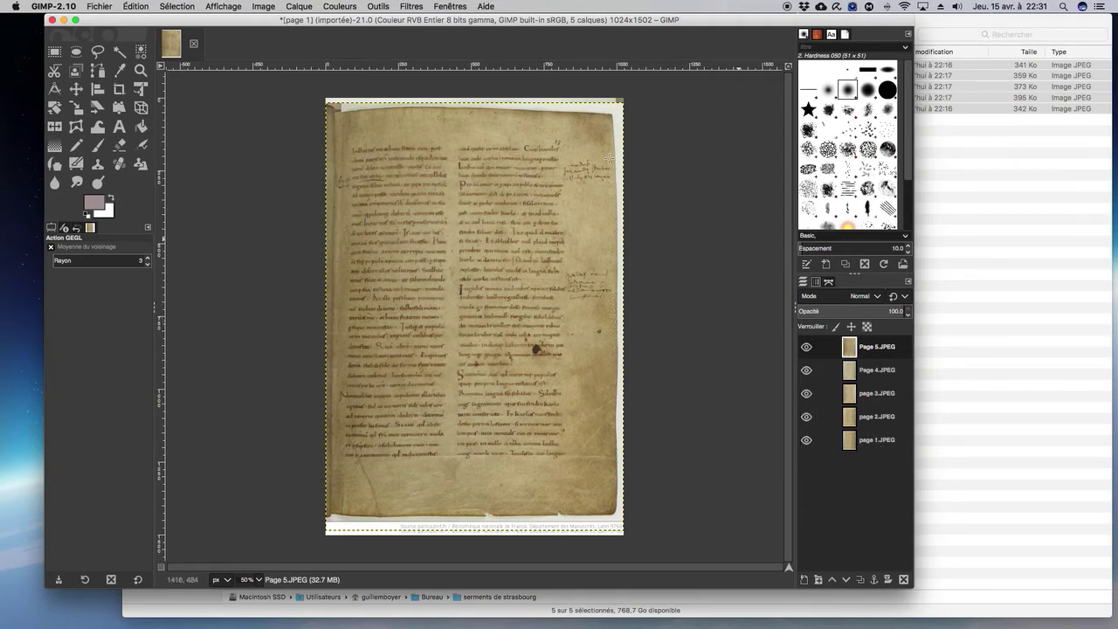
Step: Export the layered image as PNG 'page 1.png' into the 'serments de strasbourg' folder
left_click(102, 4)
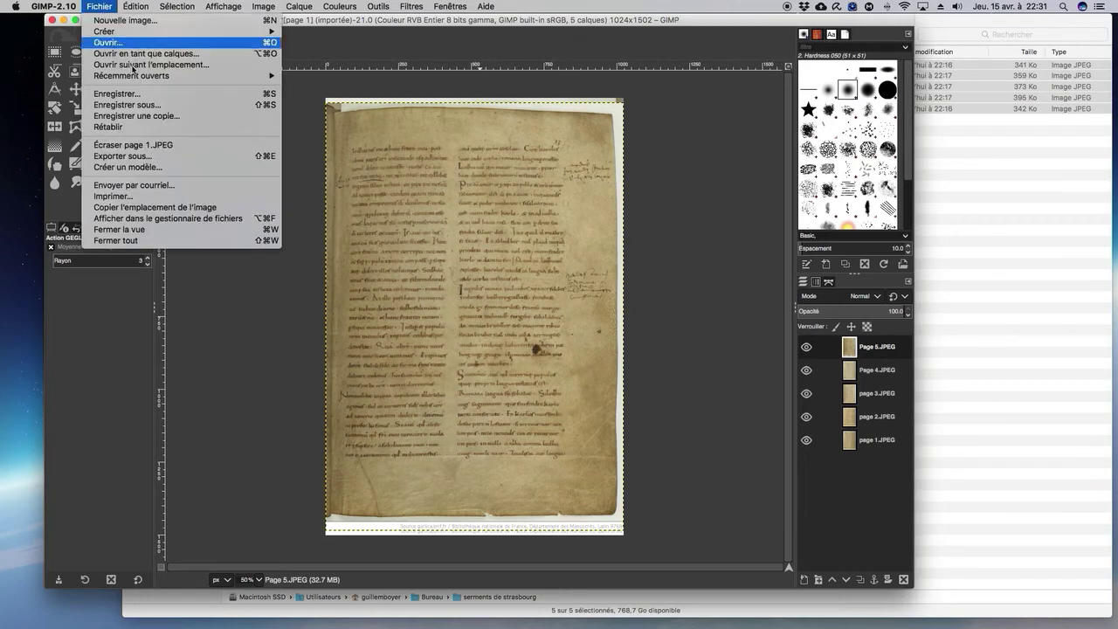
left_click(159, 160)
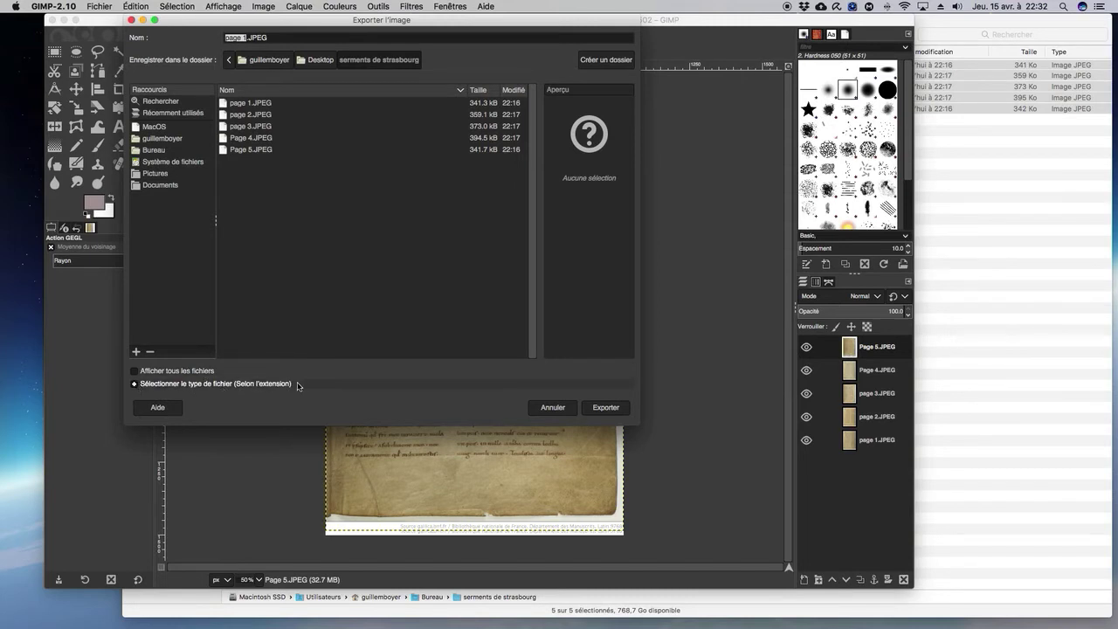
left_click_drag(200, 23, 214, 60)
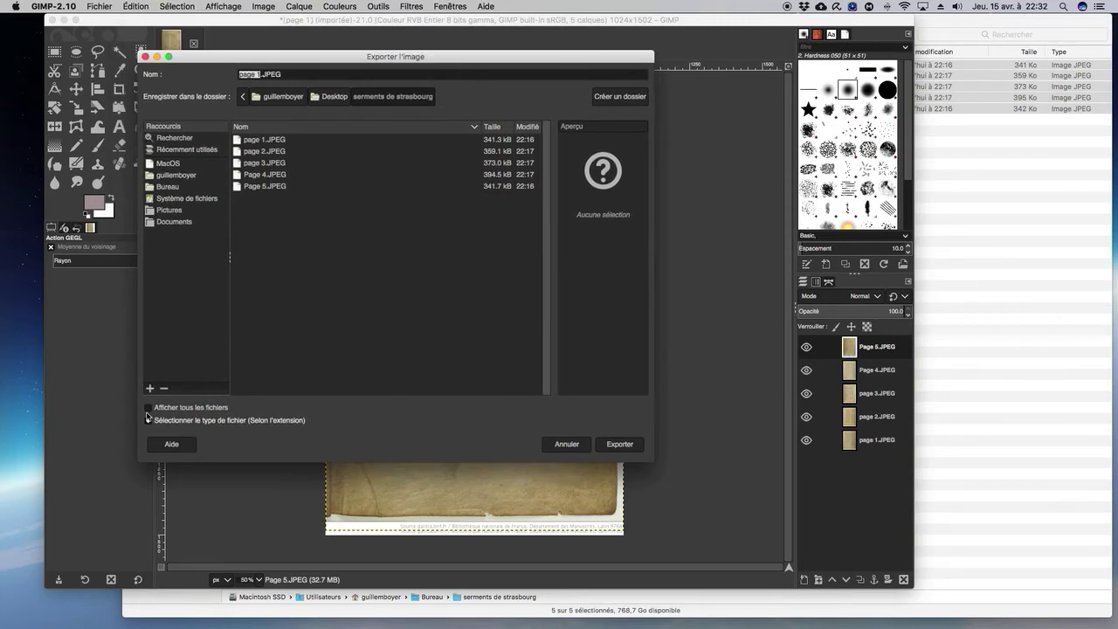
left_click(186, 421)
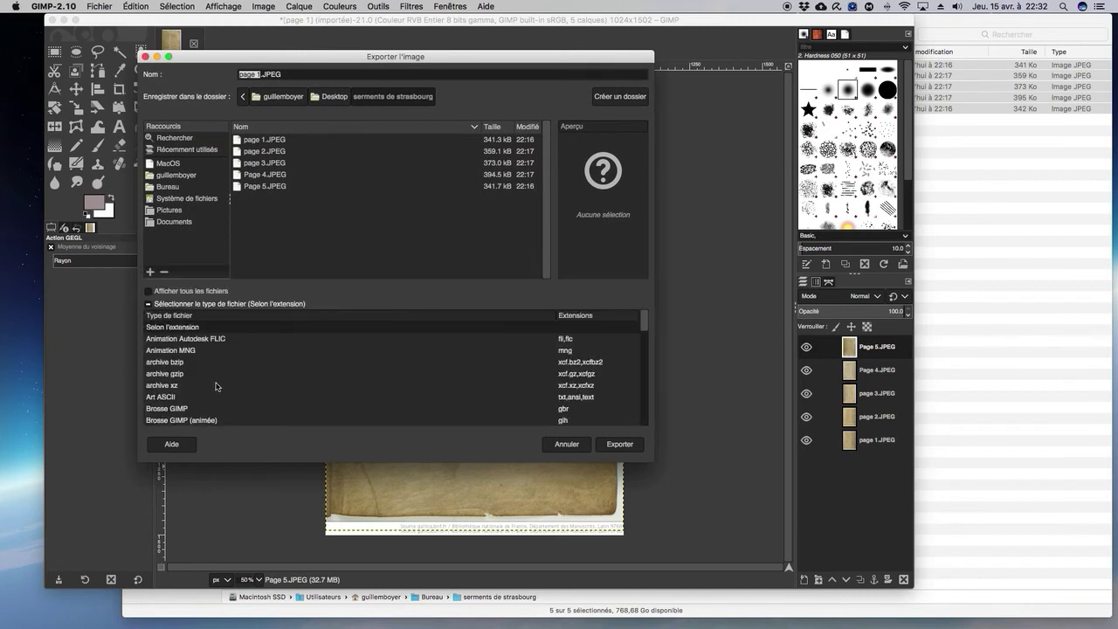
scroll(218, 386, "down", 5)
scroll(201, 370, "down", 5)
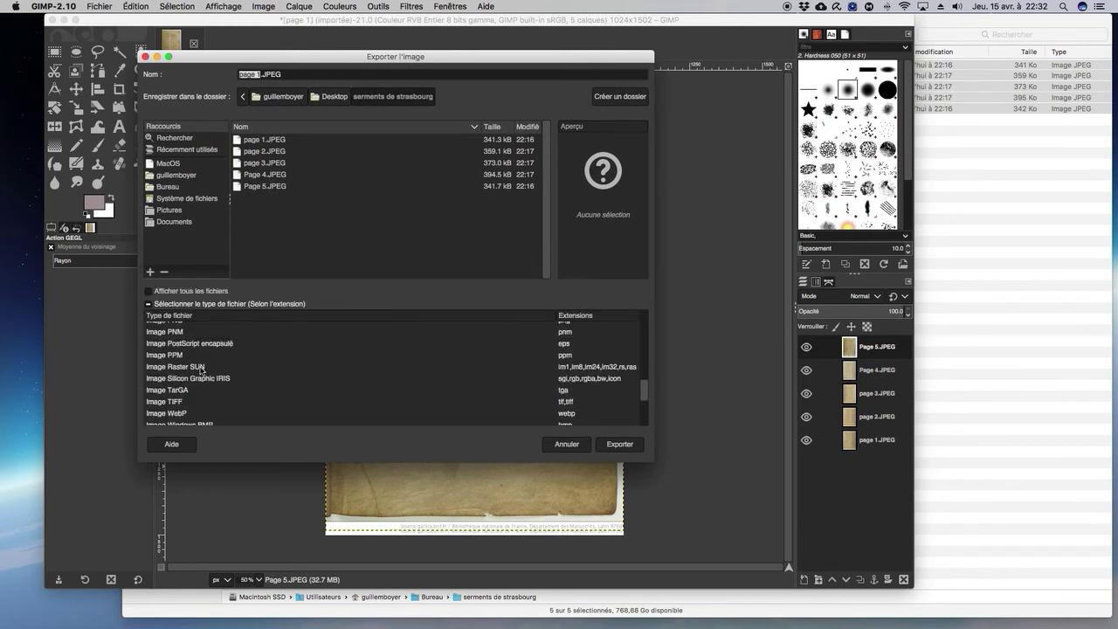
scroll(201, 370, "up", 2)
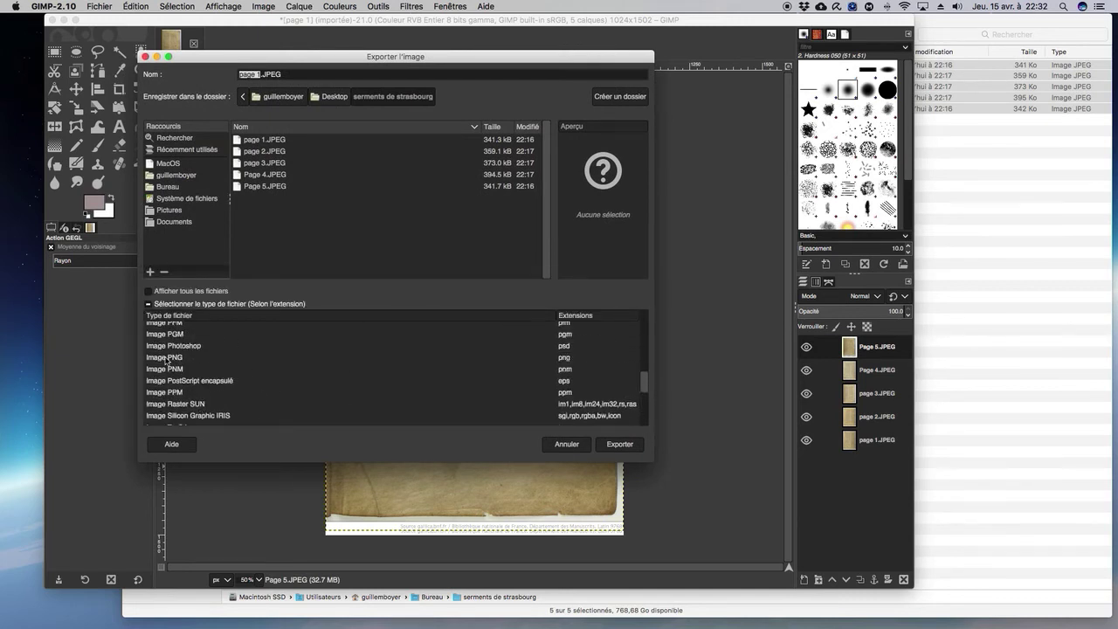
left_click(166, 358)
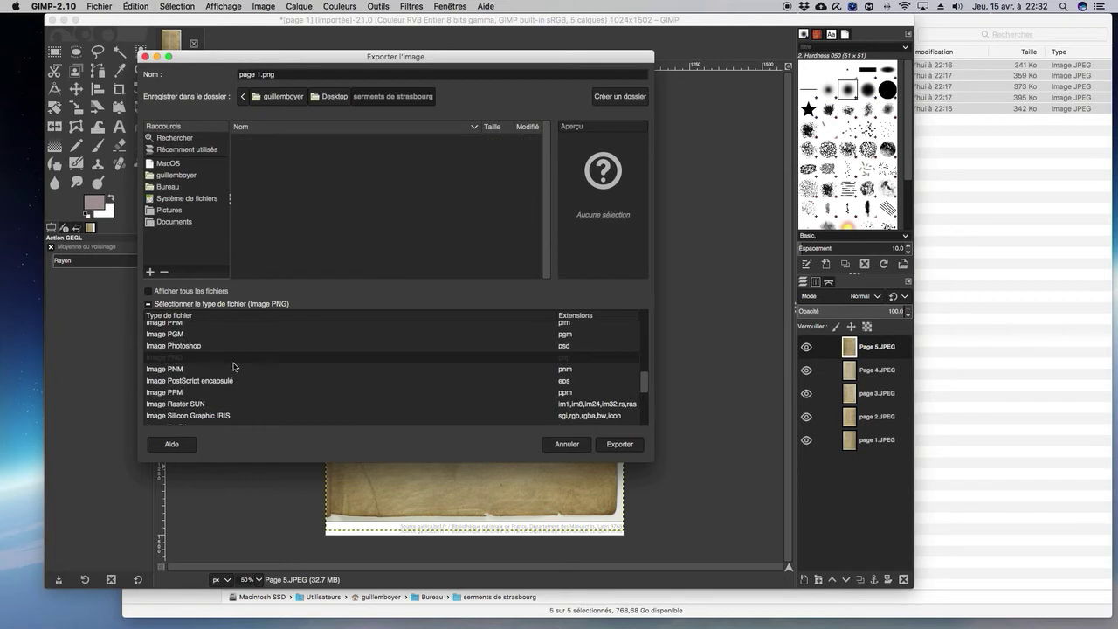
left_click(620, 444)
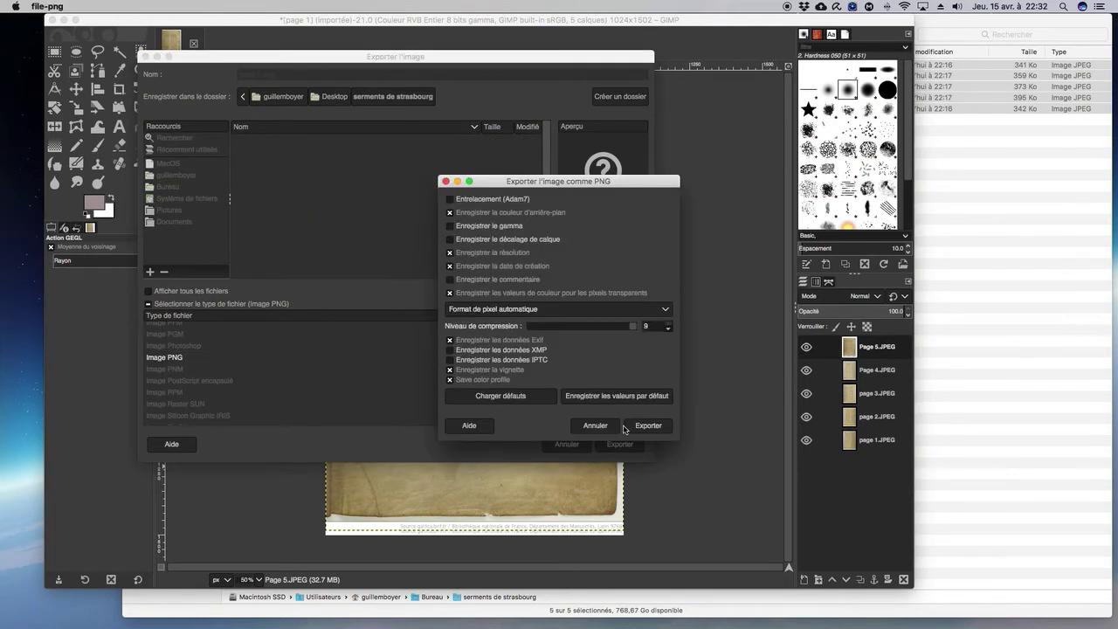
left_click(646, 428)
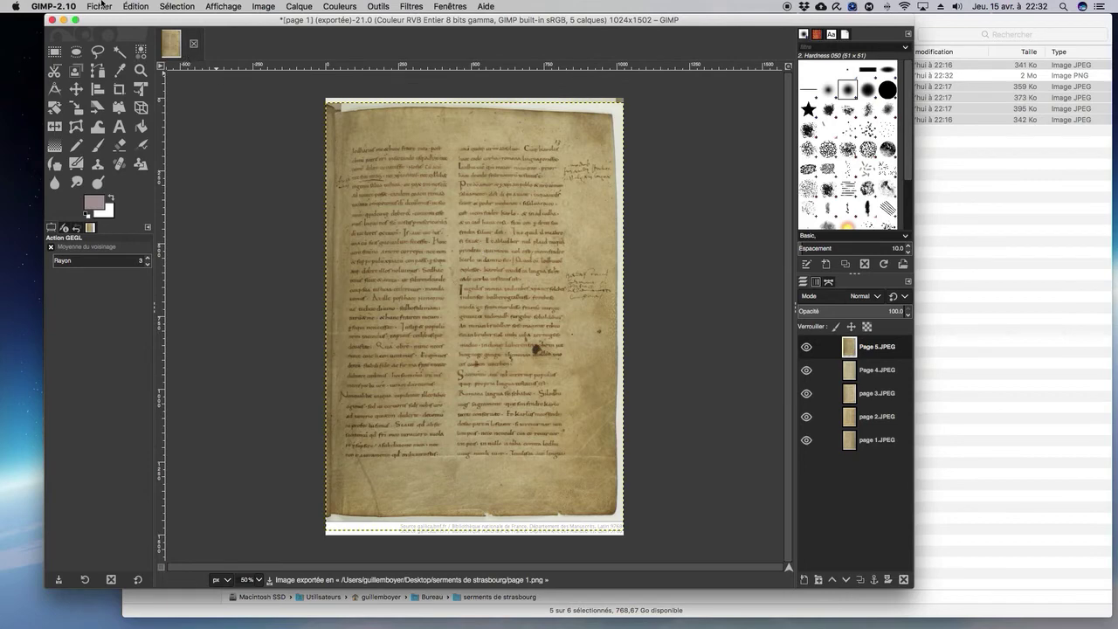
Step: Export the image as PDF 'page 1.pdf' with 'Layers as pages' enabled
left_click(99, 6)
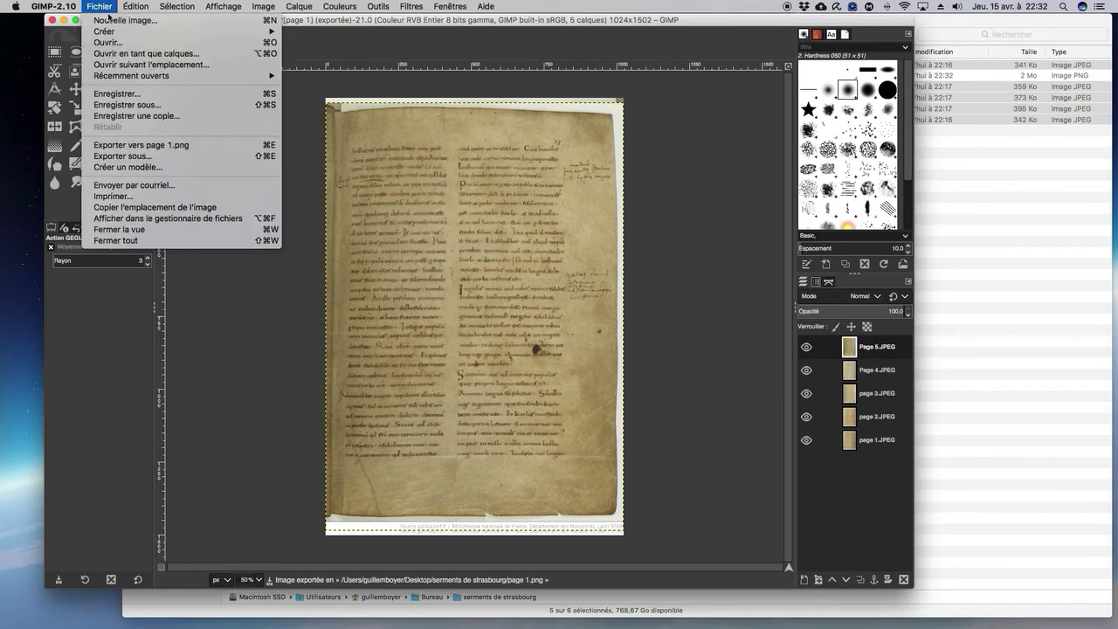
left_click(189, 156)
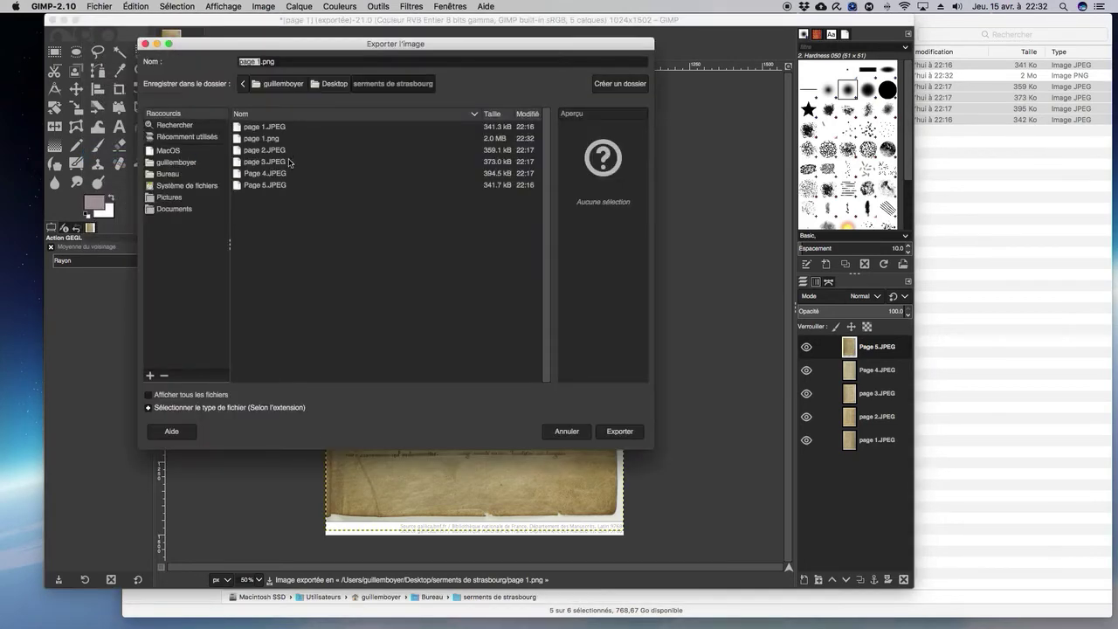
left_click(262, 408)
scroll(281, 382, "down", 5)
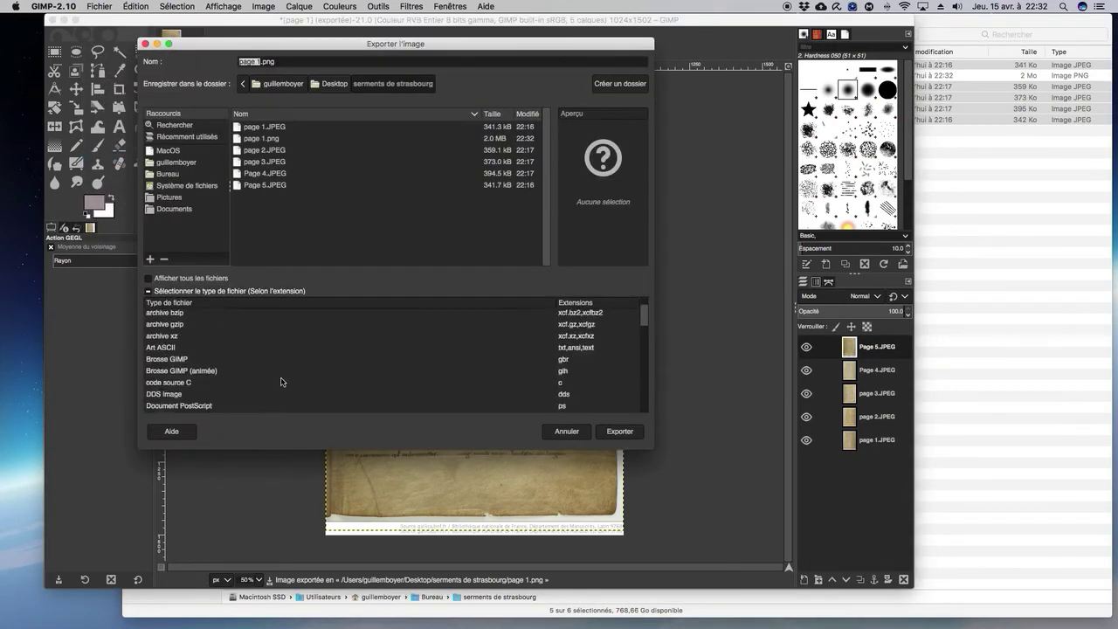
scroll(281, 382, "down", 5)
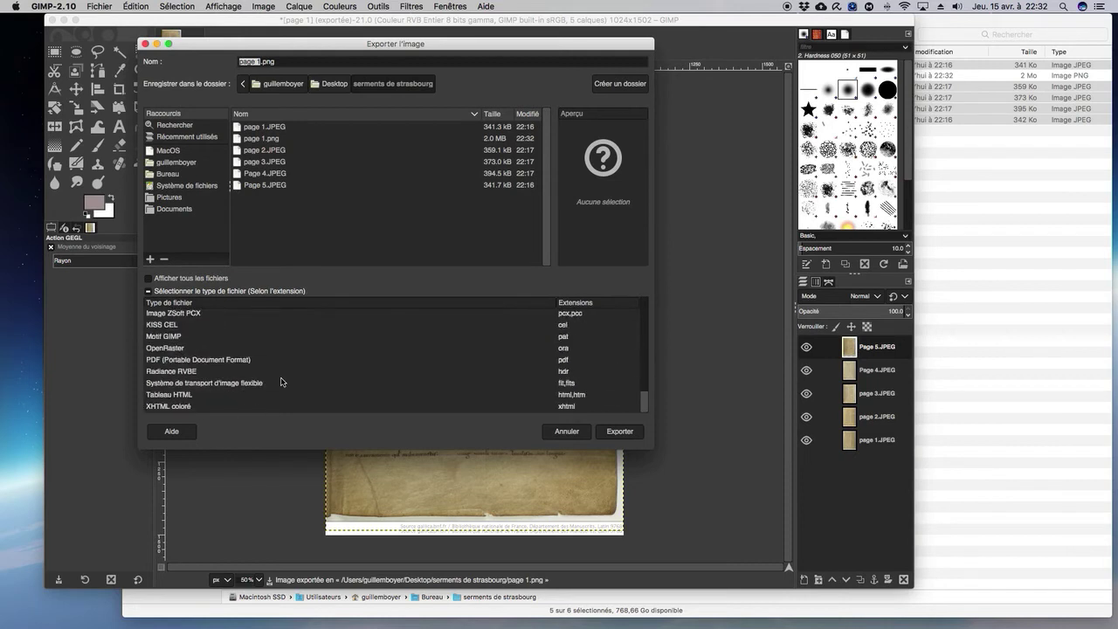
left_click(215, 360)
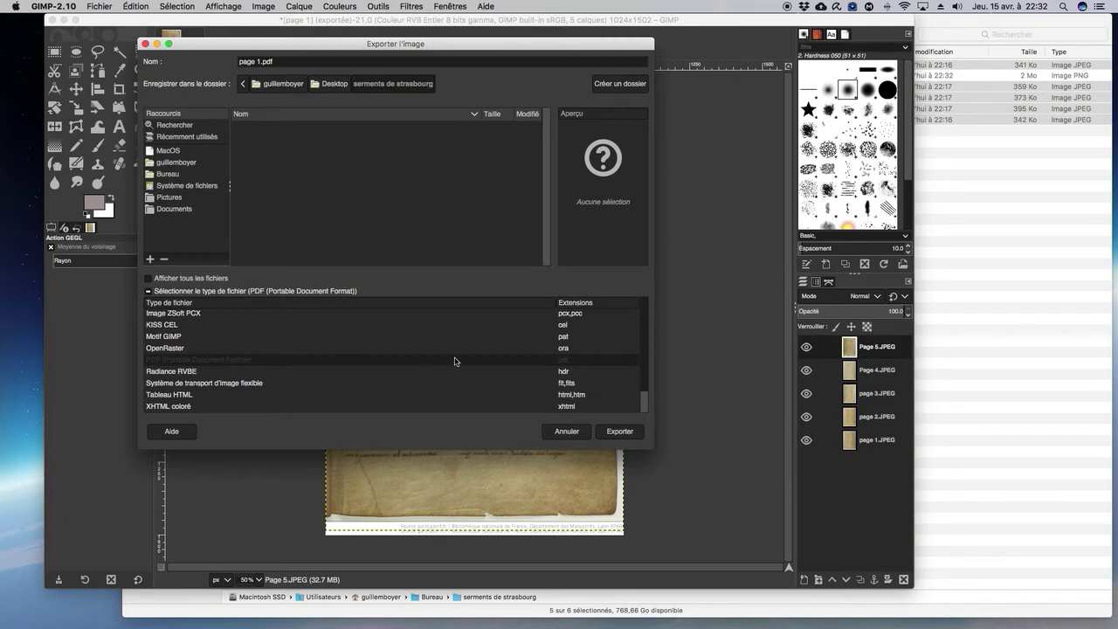
left_click(620, 432)
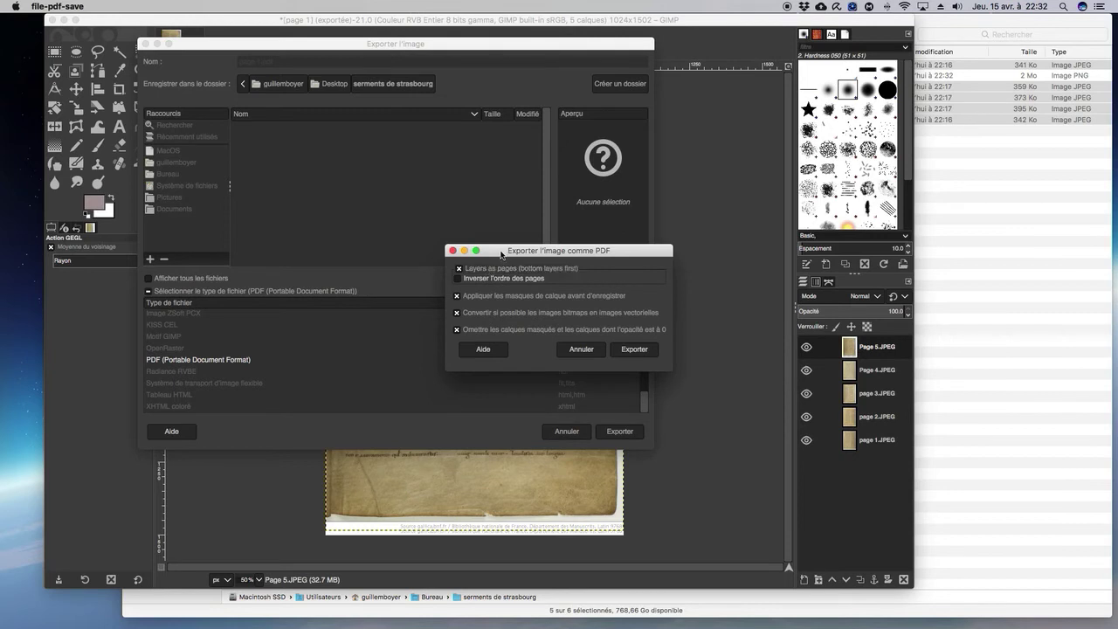
left_click_drag(502, 254, 468, 245)
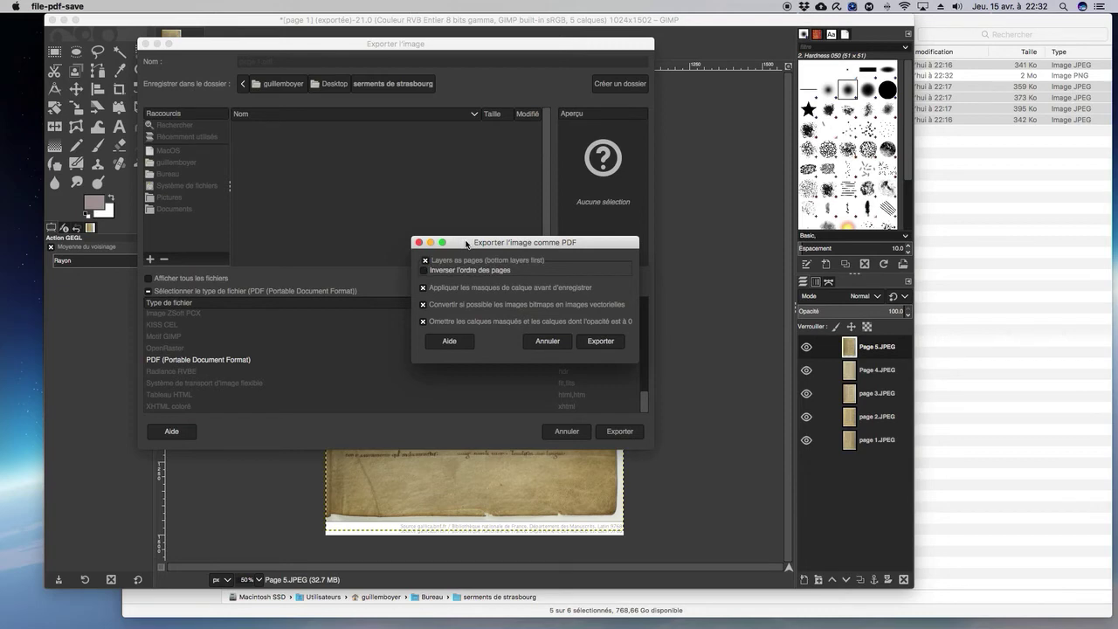
left_click(601, 342)
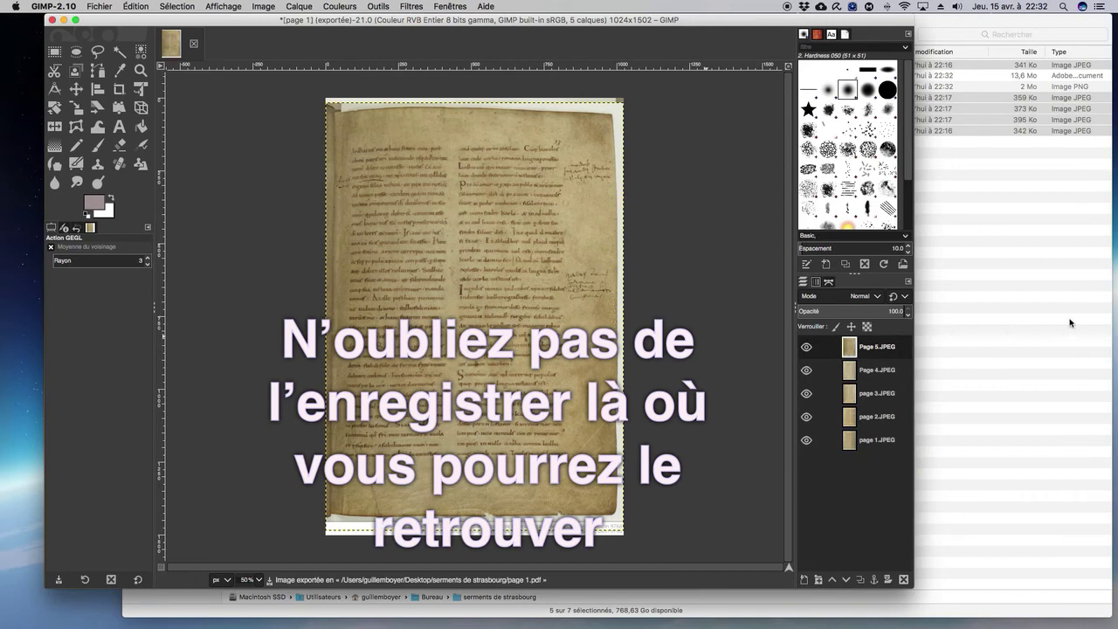
Step: Quick Look 'page 1.pdf' in Finder to check its pages, then open it in Acrobat Reader
left_click(995, 323)
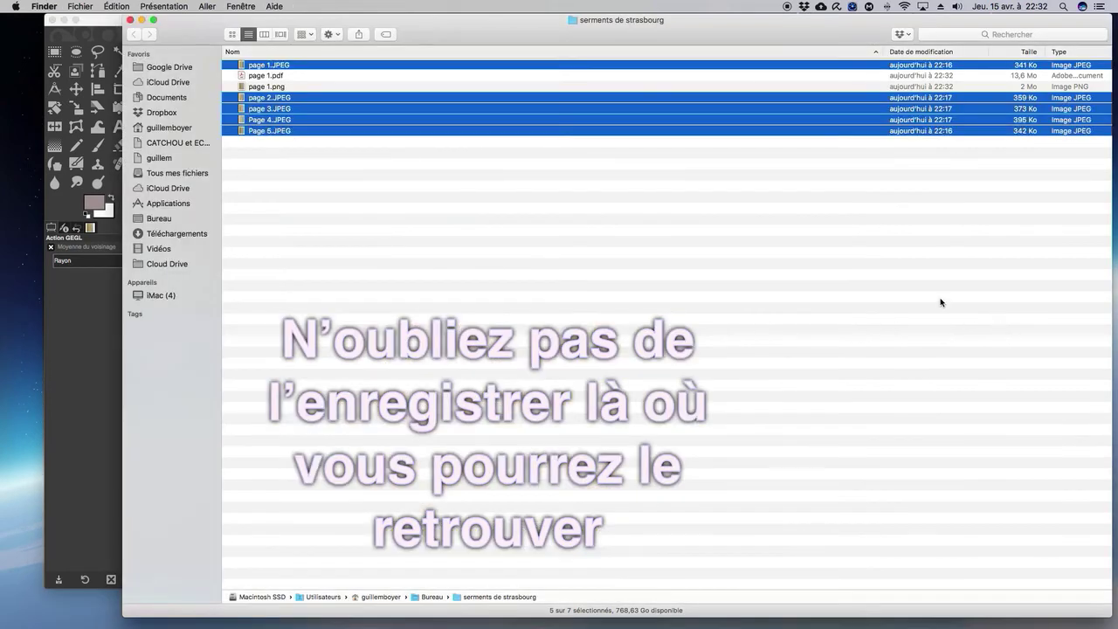
left_click(260, 76)
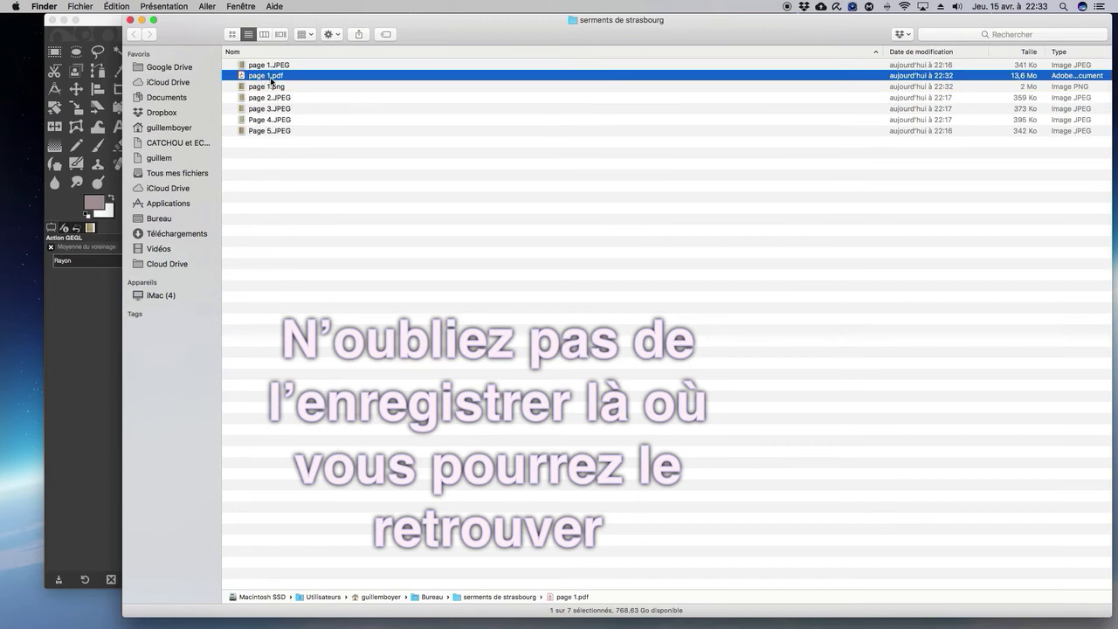
key("space")
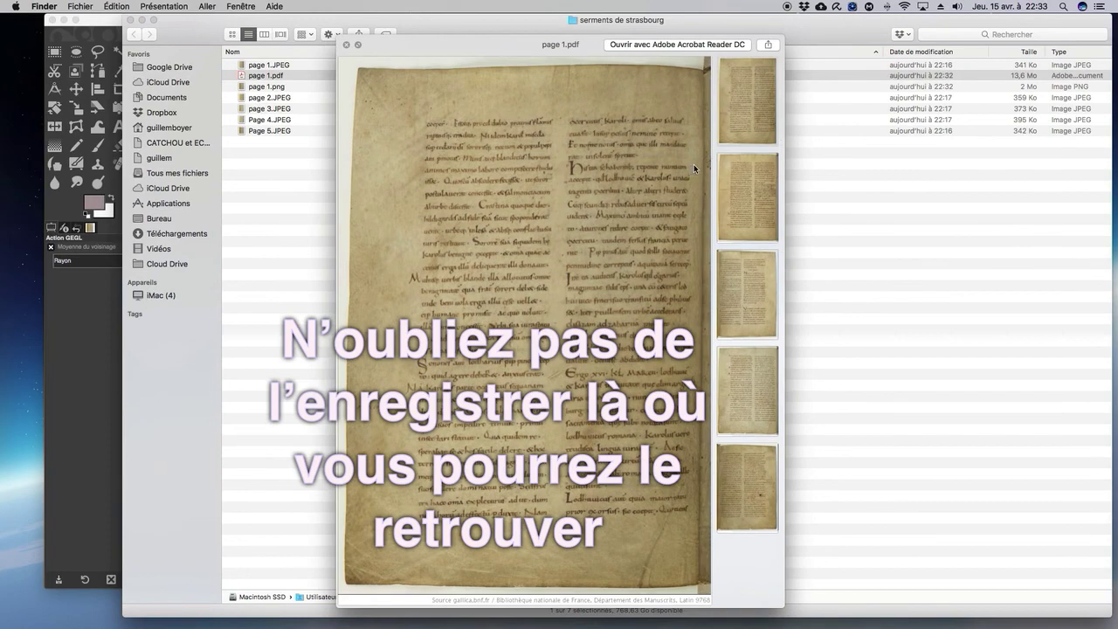
left_click(721, 182)
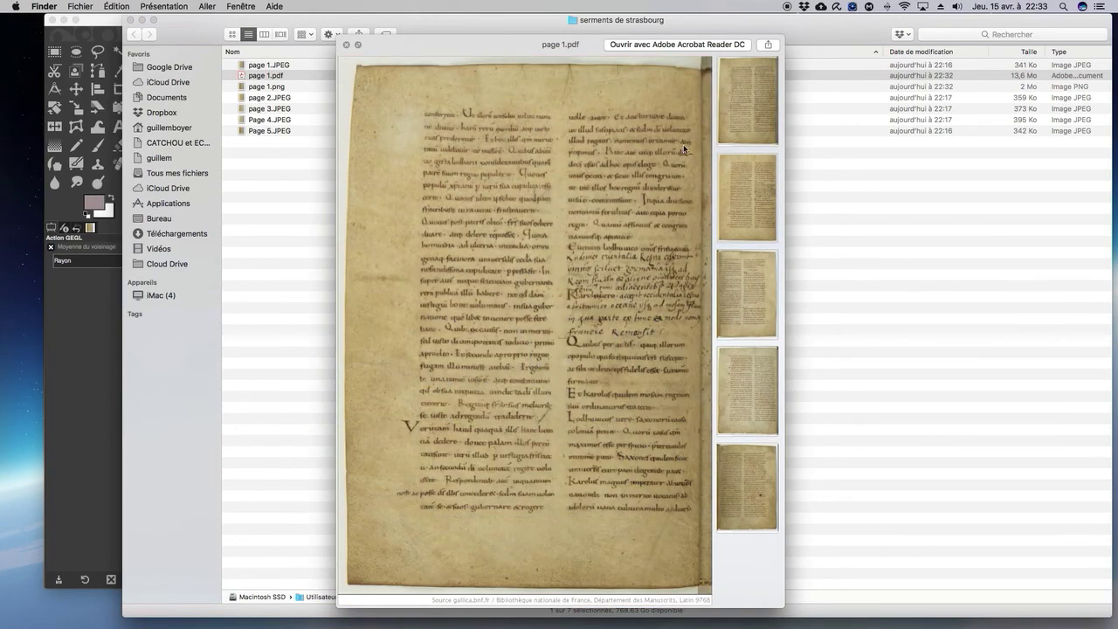
left_click(346, 46)
double_click(266, 76)
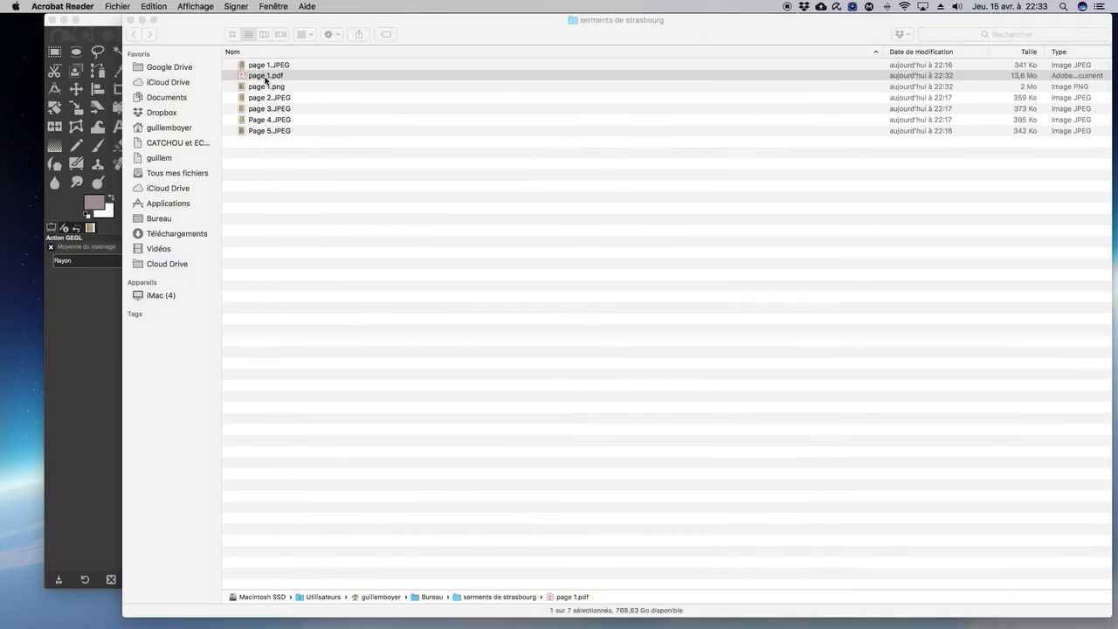
Step: Scroll through all five pages of 'page 1.pdf' in Acrobat Reader, then close it
scroll(633, 154, "down", 10)
scroll(632, 154, "down", 10)
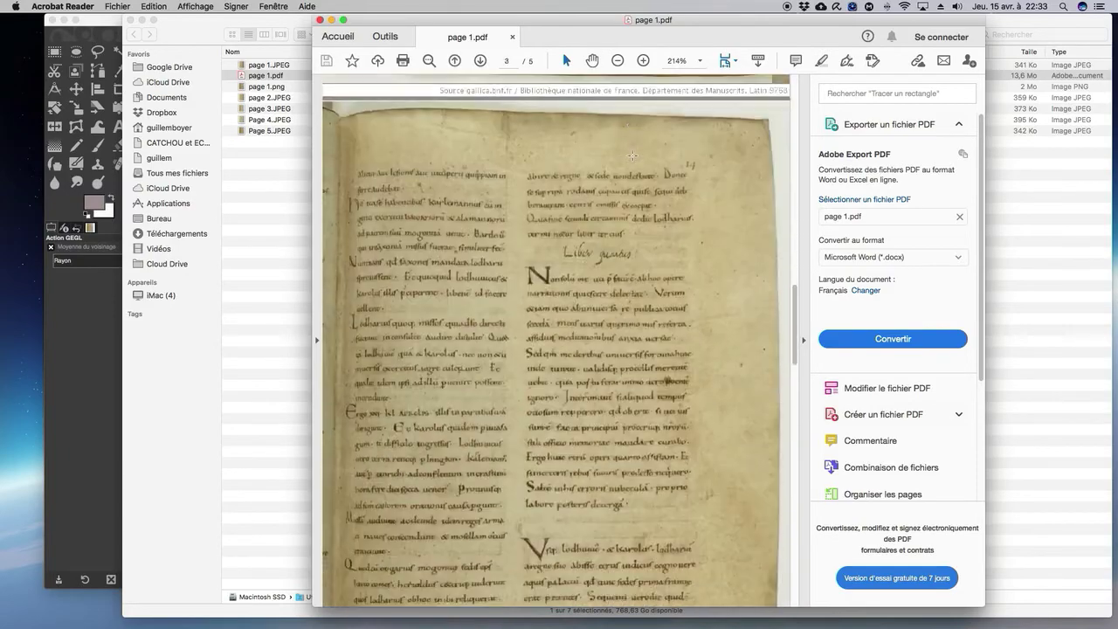
scroll(633, 155, "down", 10)
scroll(632, 155, "up", 10)
scroll(632, 154, "up", 10)
scroll(632, 155, "up", 10)
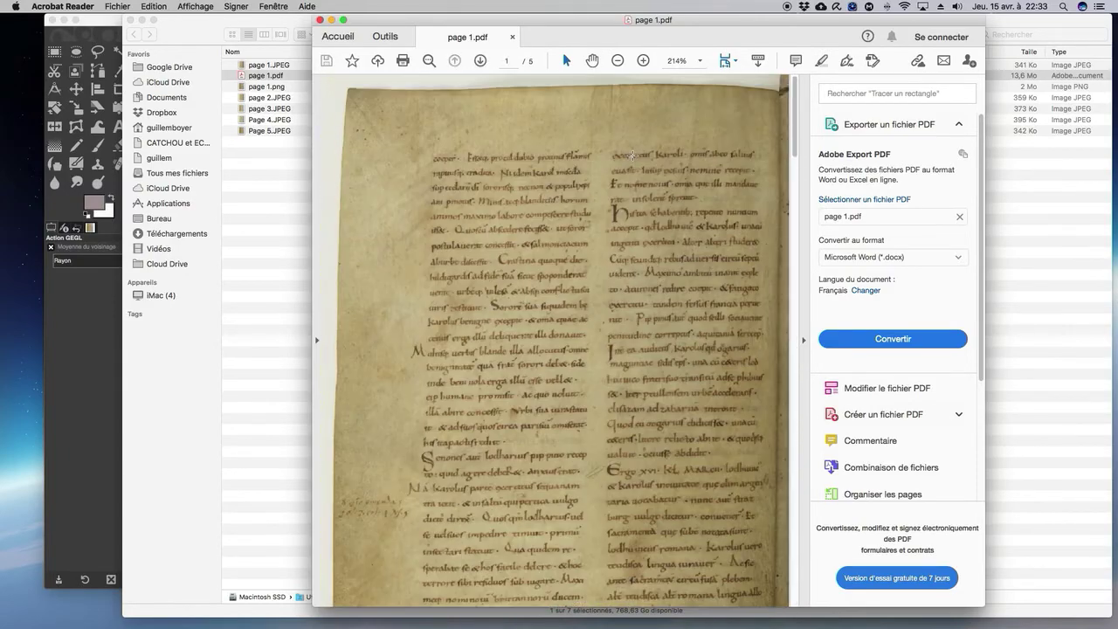
left_click(321, 20)
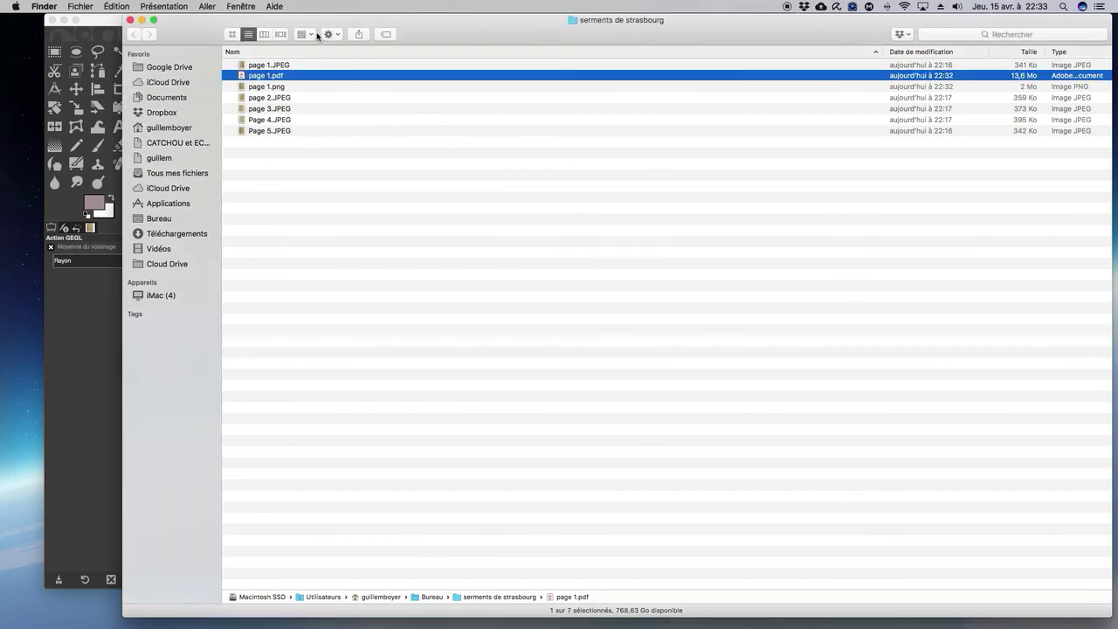
left_click_drag(500, 31, 465, 31)
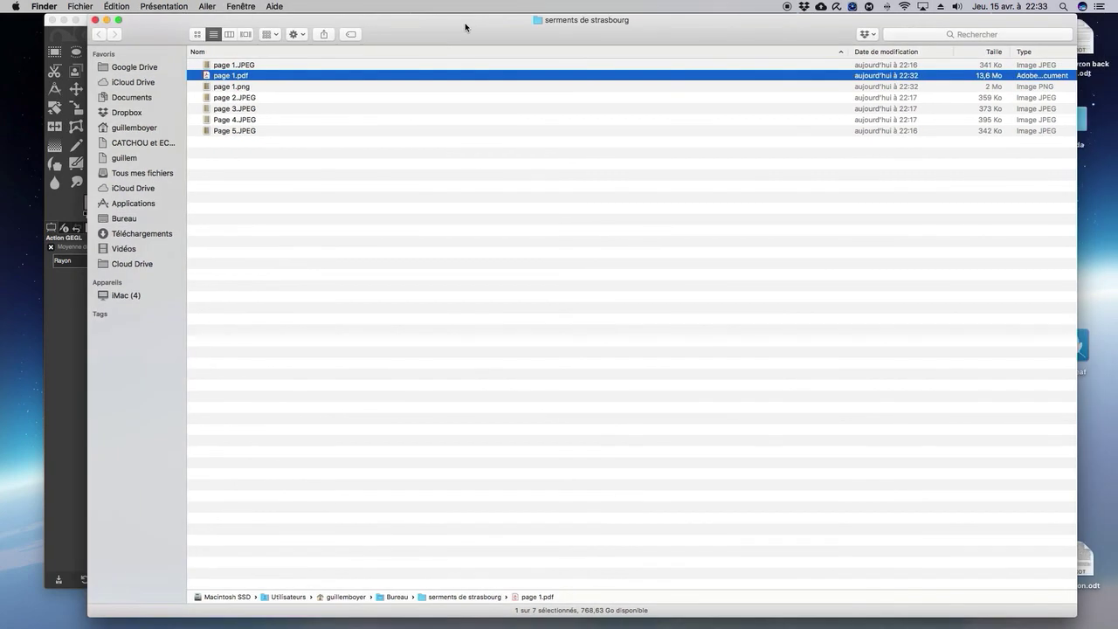